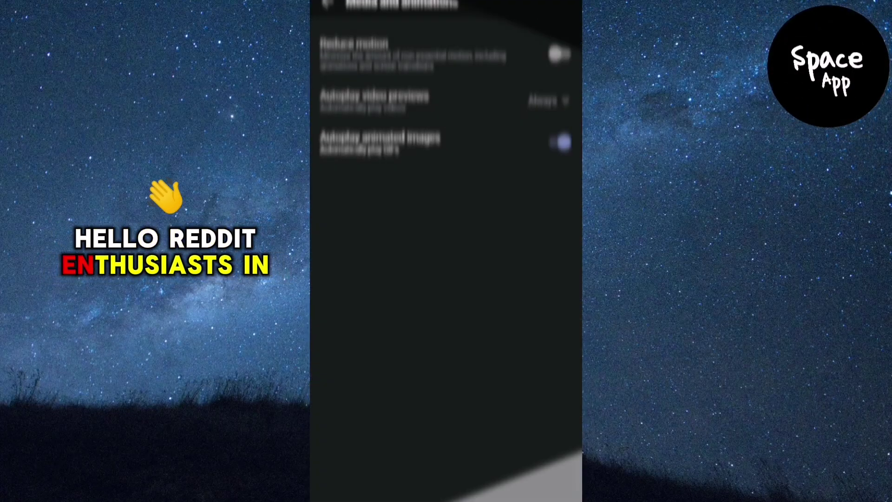
Set video previews to Never, turn off animated image autoplay, and return to the home screen
{"action": "left_click", "coordinate": [446, 96]}
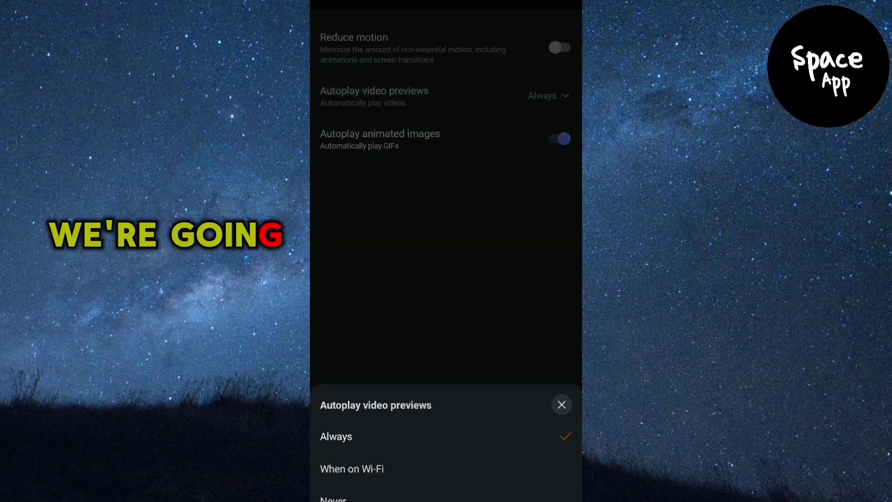
{"action": "left_click", "coordinate": [333, 499]}
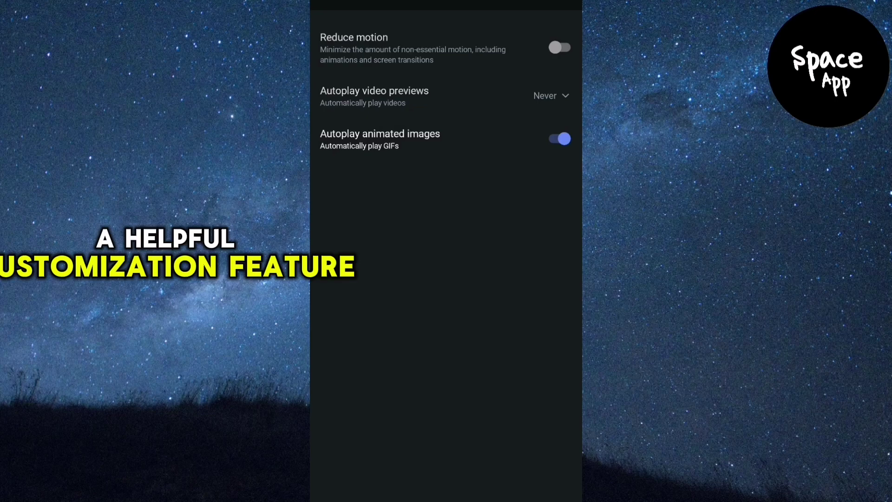
{"action": "left_click", "coordinate": [565, 141]}
{"action": "left_click_drag", "start_coordinate": [447, 492], "coordinate": [446, 313]}
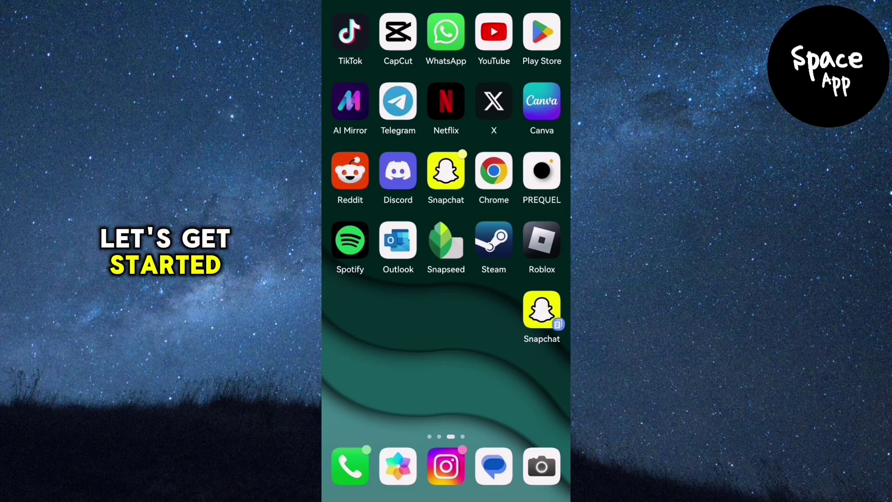
Launch Reddit from the home screen to reach the signed-in Home feed
{"action": "left_click", "coordinate": [350, 171]}
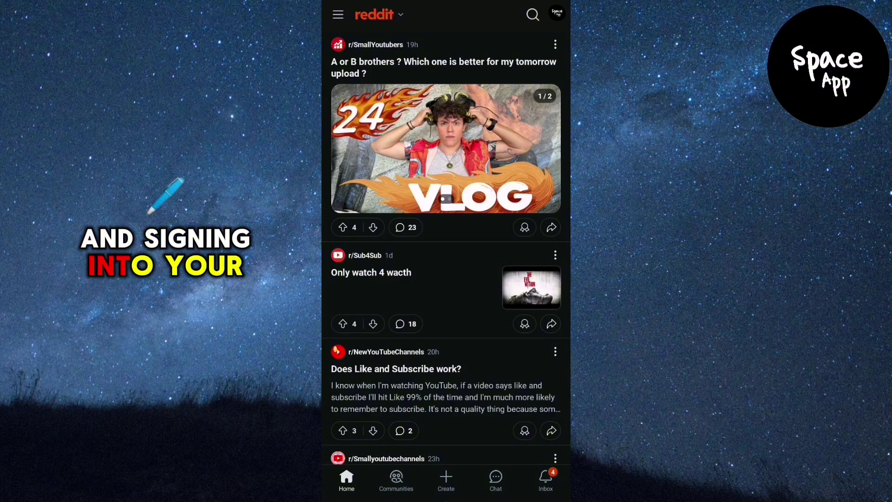
{"action": "scroll", "coordinate": [509, 191], "scroll_direction": "down", "scroll_amount": 5}
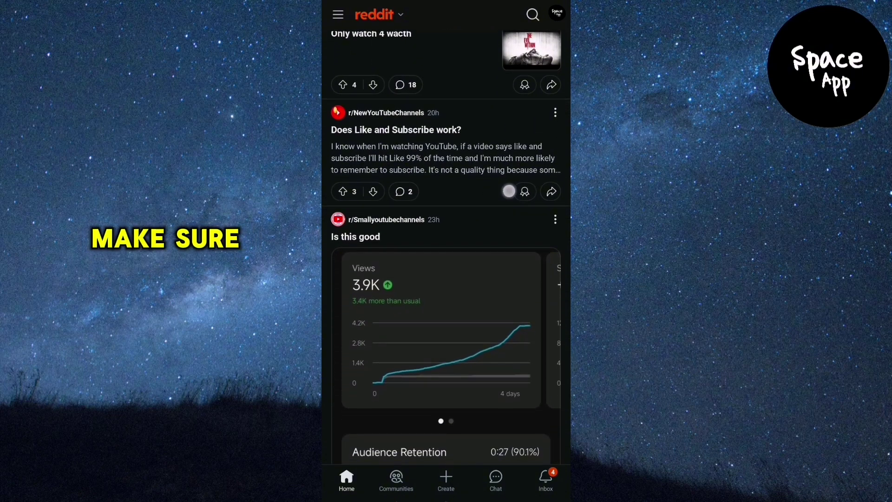
{"action": "scroll", "coordinate": [509, 191], "scroll_direction": "down", "scroll_amount": 1}
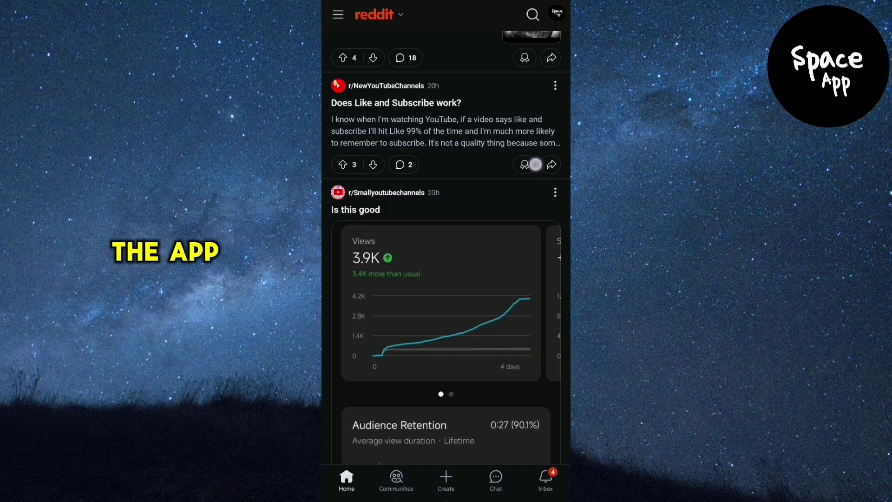
{"action": "scroll", "coordinate": [535, 165], "scroll_direction": "down", "scroll_amount": 1}
{"action": "scroll", "coordinate": [532, 172], "scroll_direction": "down", "scroll_amount": 2}
{"action": "scroll", "coordinate": [532, 173], "scroll_direction": "down", "scroll_amount": 1}
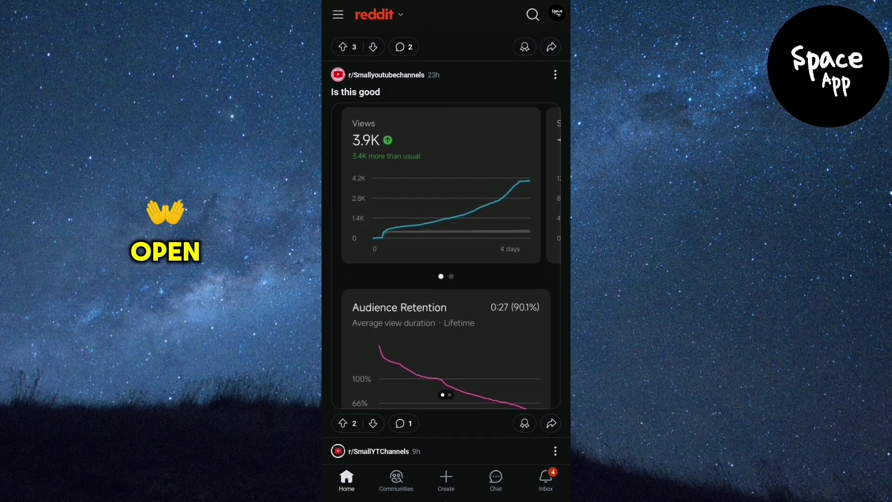
{"action": "scroll", "coordinate": [510, 152], "scroll_direction": "down", "scroll_amount": 4}
{"action": "scroll", "coordinate": [509, 165], "scroll_direction": "down", "scroll_amount": 5}
{"action": "scroll", "coordinate": [468, 140], "scroll_direction": "down", "scroll_amount": 4}
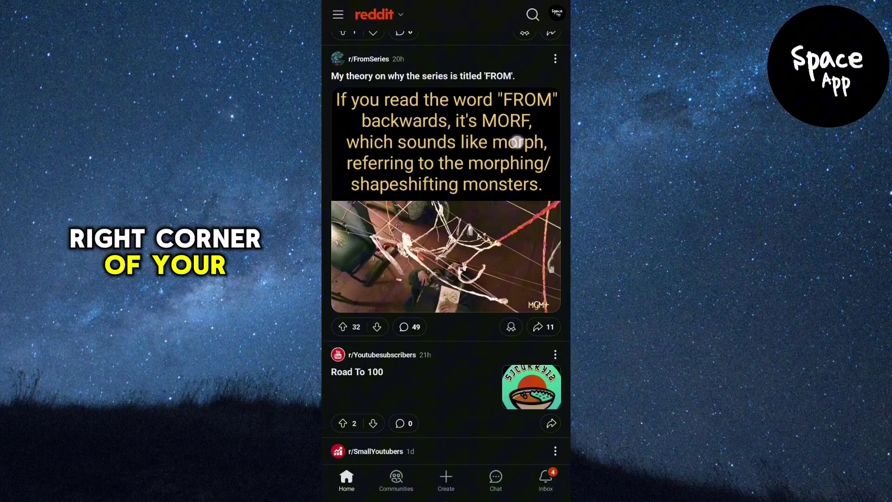
{"action": "scroll", "coordinate": [512, 161], "scroll_direction": "up", "scroll_amount": 1}
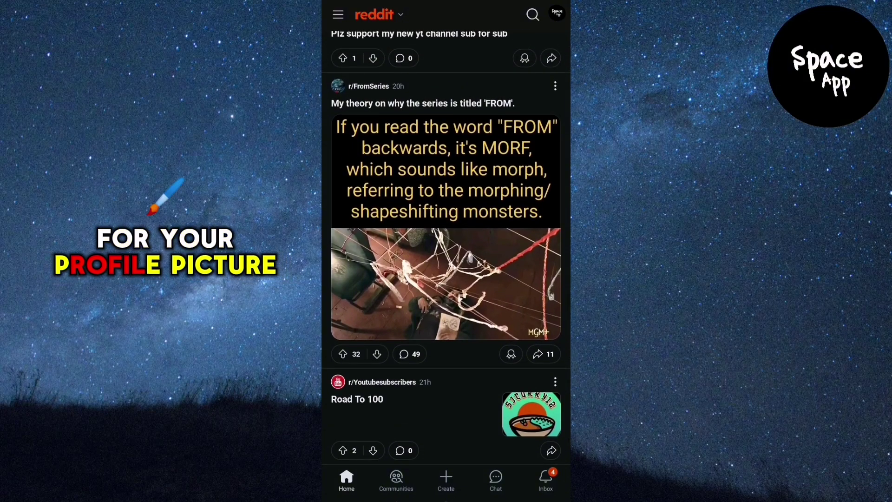
Open Settings from the profile avatar's account menu
{"action": "left_click", "coordinate": [557, 14]}
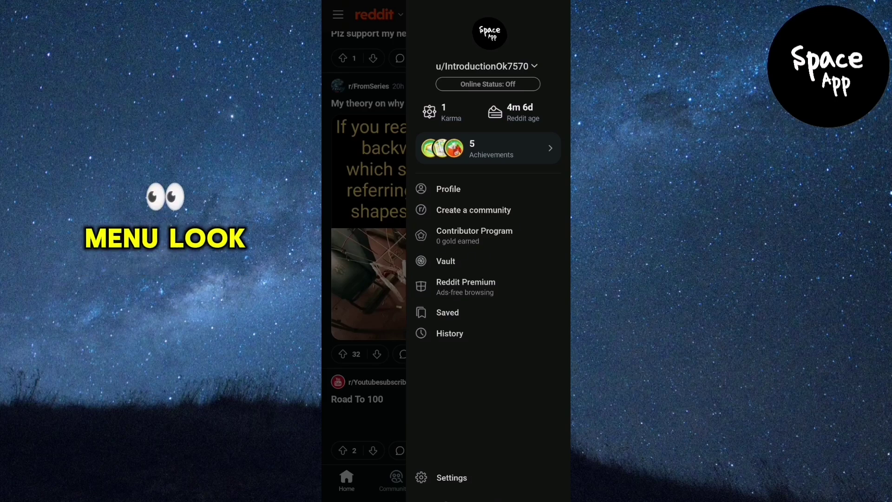
{"action": "left_click", "coordinate": [452, 477]}
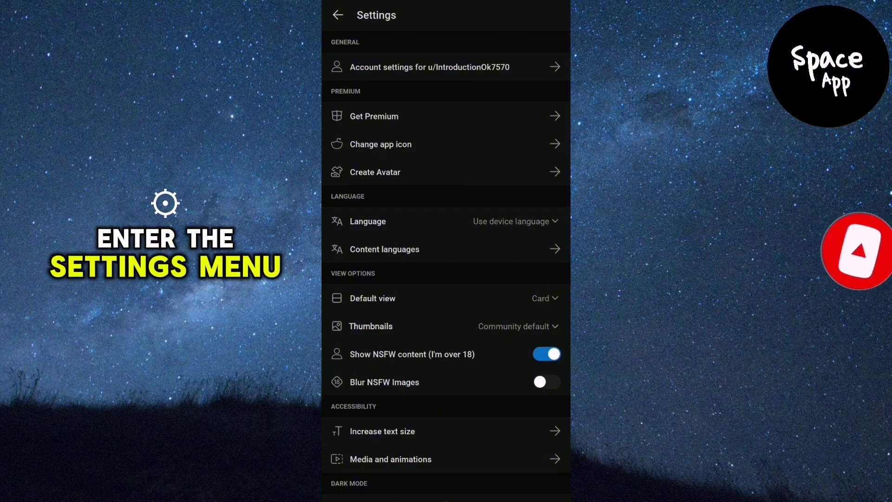
{"action": "scroll", "coordinate": [498, 437], "scroll_direction": "down", "scroll_amount": 5}
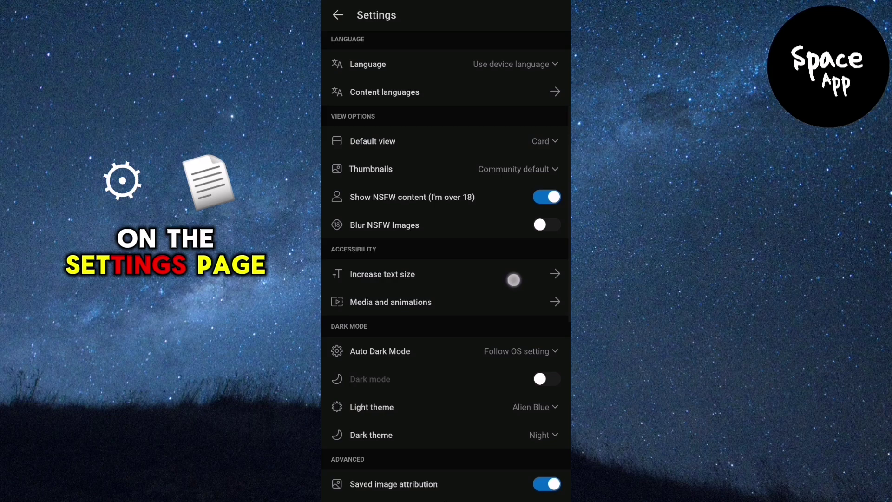
{"action": "scroll", "coordinate": [490, 327], "scroll_direction": "down", "scroll_amount": 1}
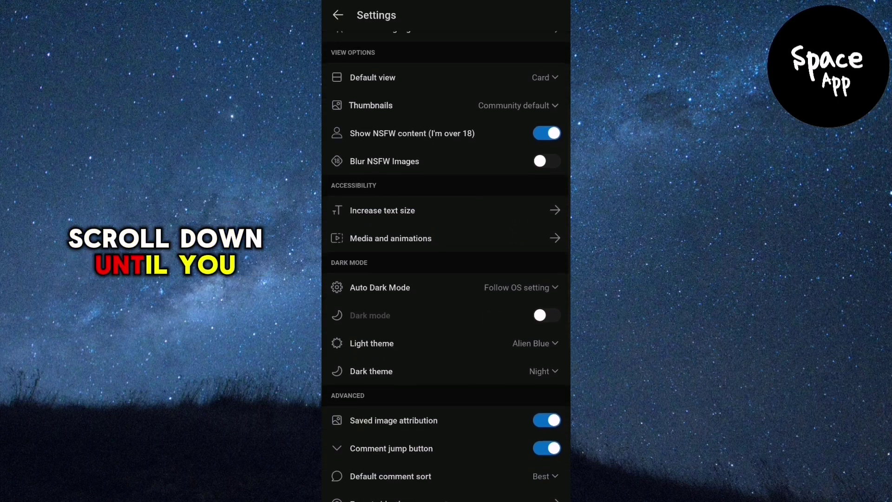
Open Media and animations under Accessibility in Settings
{"action": "left_click", "coordinate": [543, 236]}
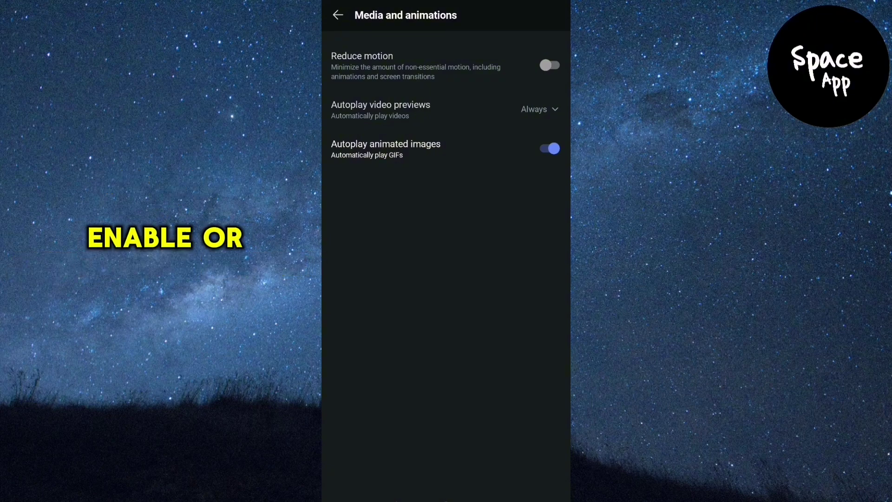
Settle video previews on Never and animated image autoplay off, after briefly trying Wi-Fi only
{"action": "left_click", "coordinate": [551, 107]}
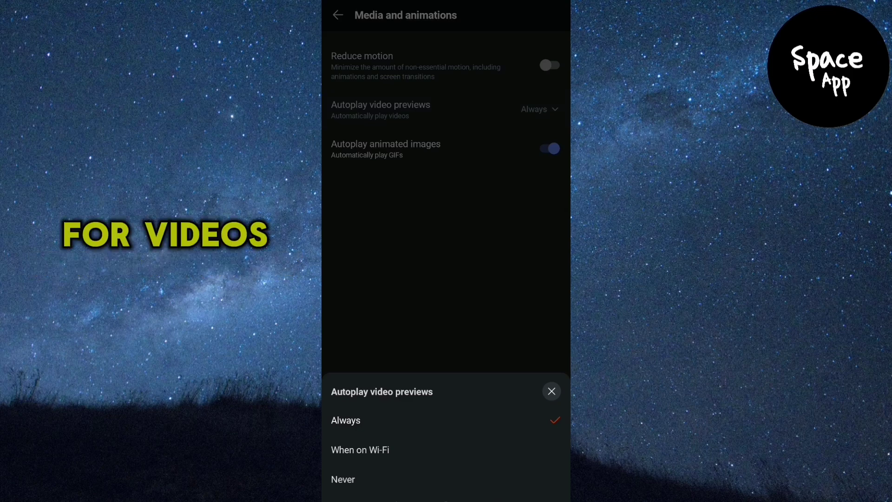
{"action": "left_click", "coordinate": [363, 480]}
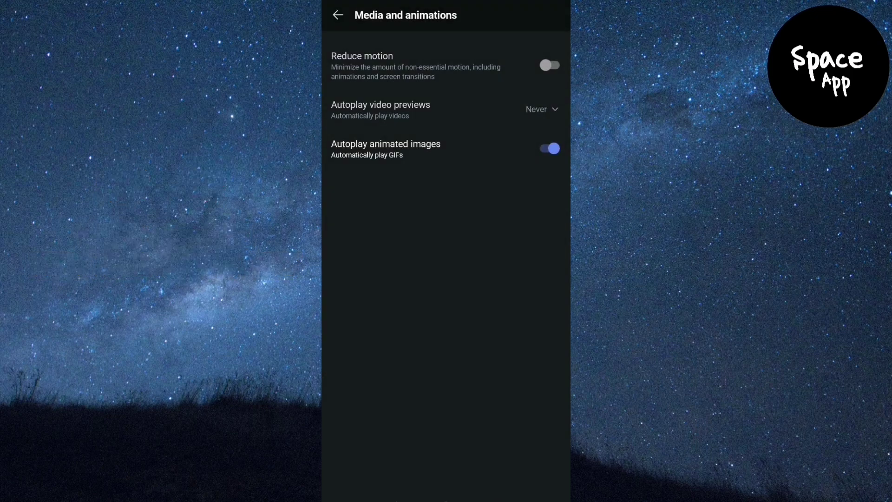
{"action": "left_click", "coordinate": [555, 150]}
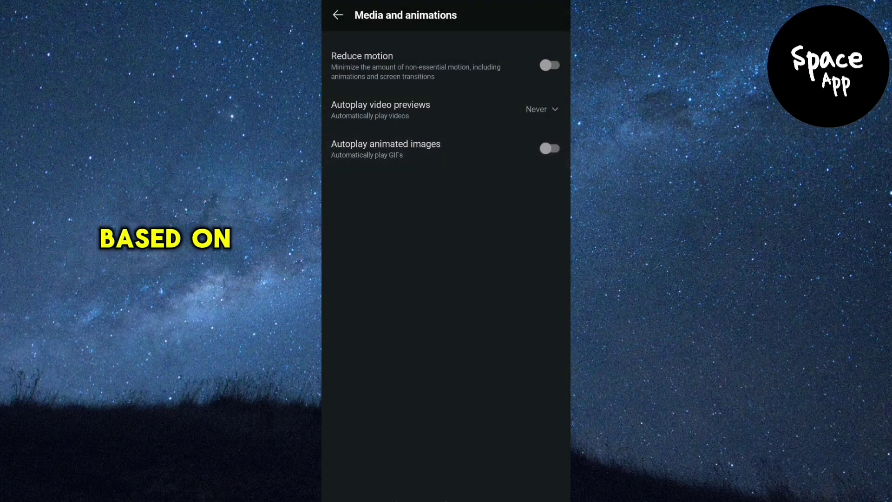
{"action": "left_click", "coordinate": [549, 148]}
{"action": "left_click", "coordinate": [542, 109]}
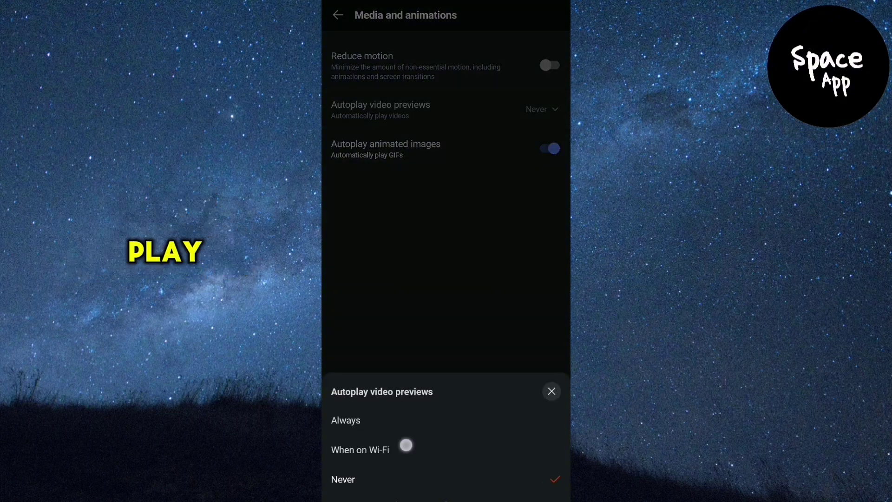
{"action": "left_click", "coordinate": [406, 447]}
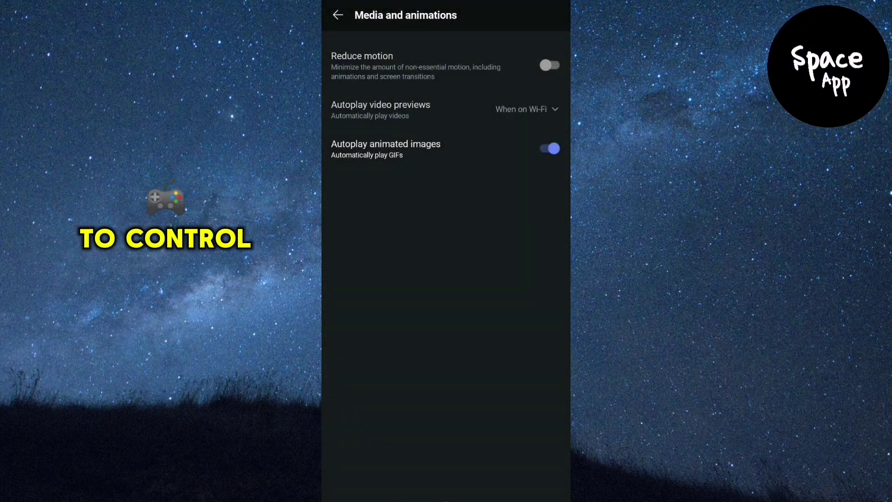
{"action": "left_click", "coordinate": [550, 110]}
{"action": "left_click", "coordinate": [391, 474]}
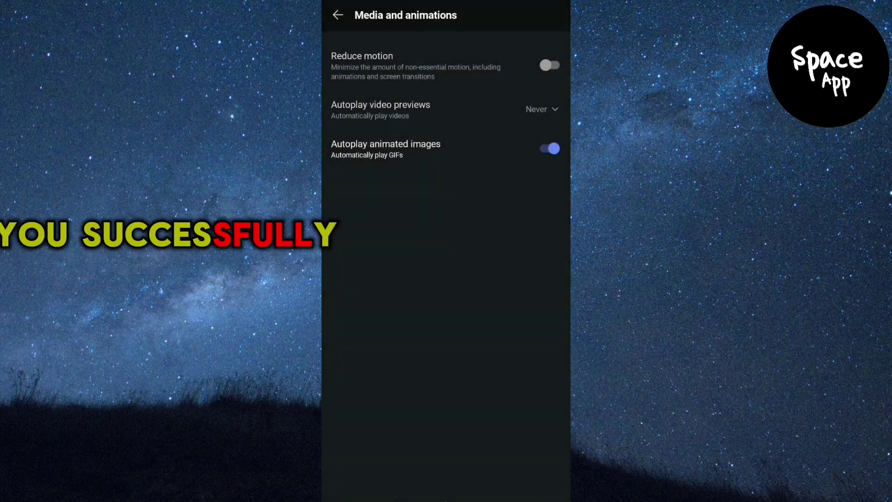
{"action": "left_click", "coordinate": [549, 149]}
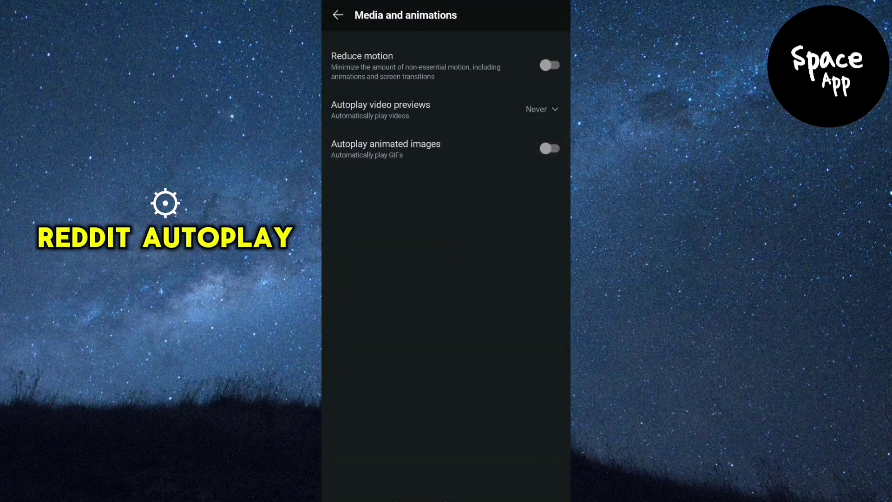